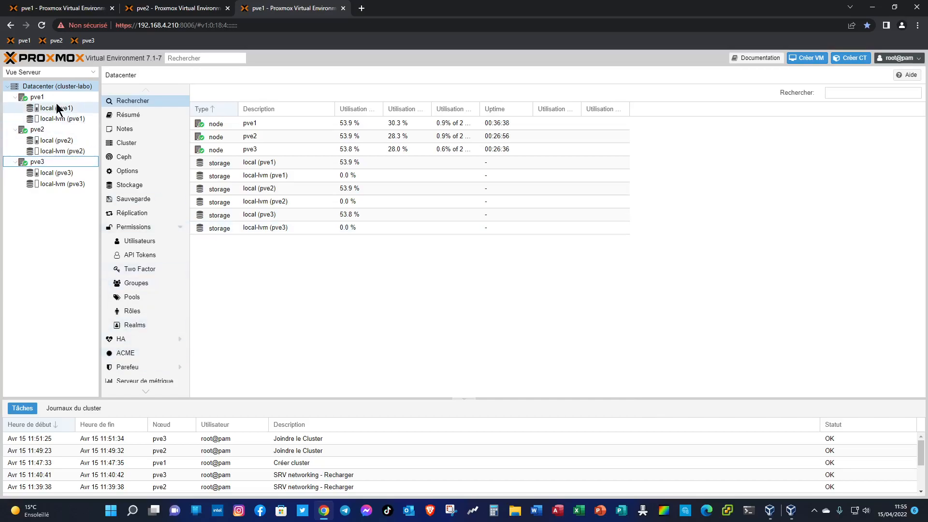
# - Shut down the pve1 node of the cluster and confirm the shutdown
pyautogui.click(42, 96)
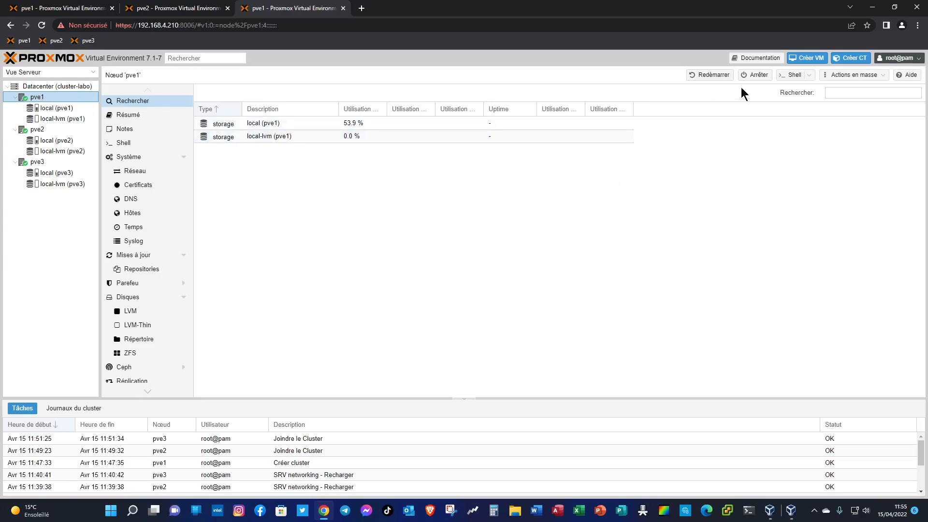
pyautogui.click(757, 76)
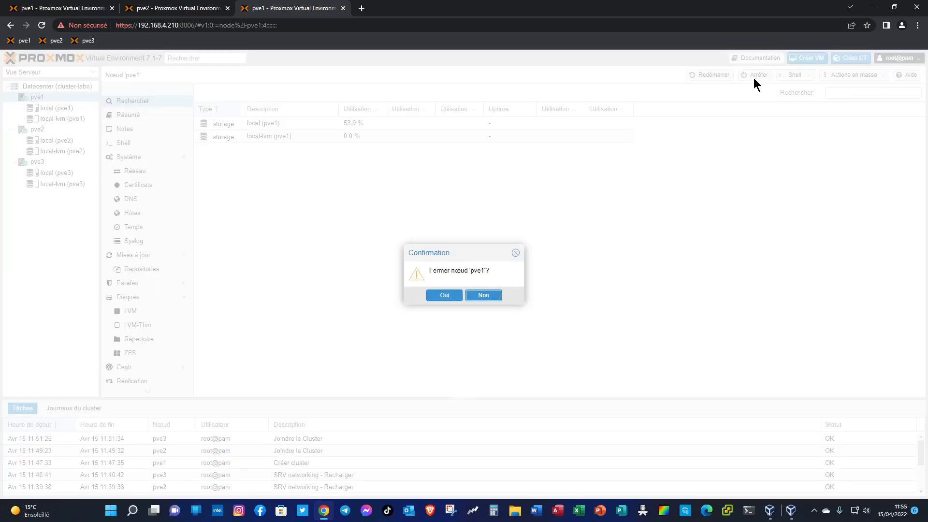
pyautogui.click(449, 302)
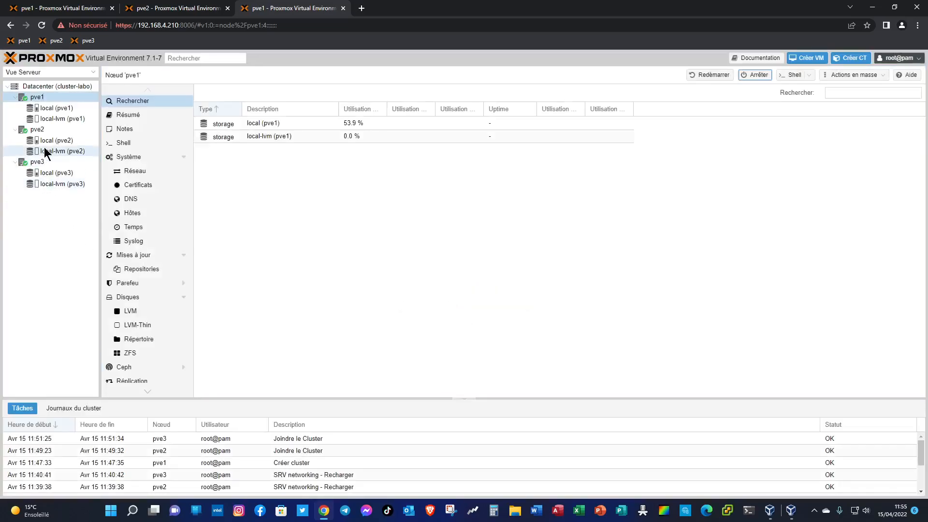
# - Open pve2's own web interface and shut down the pve2 node from there
pyautogui.click(53, 40)
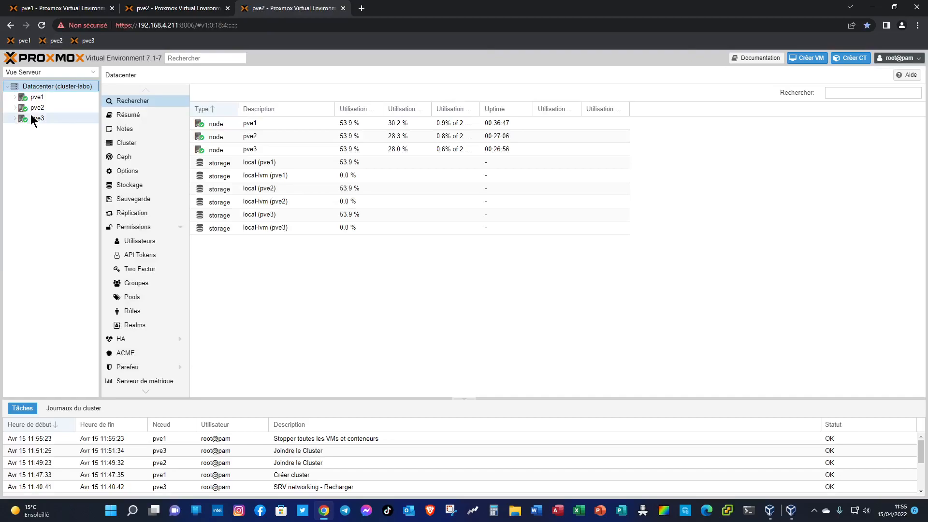
pyautogui.click(36, 107)
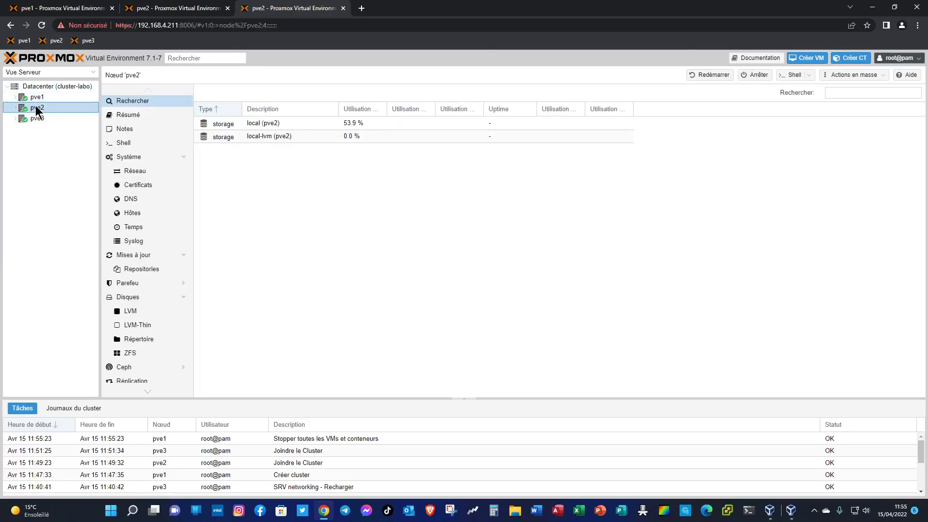
pyautogui.click(754, 76)
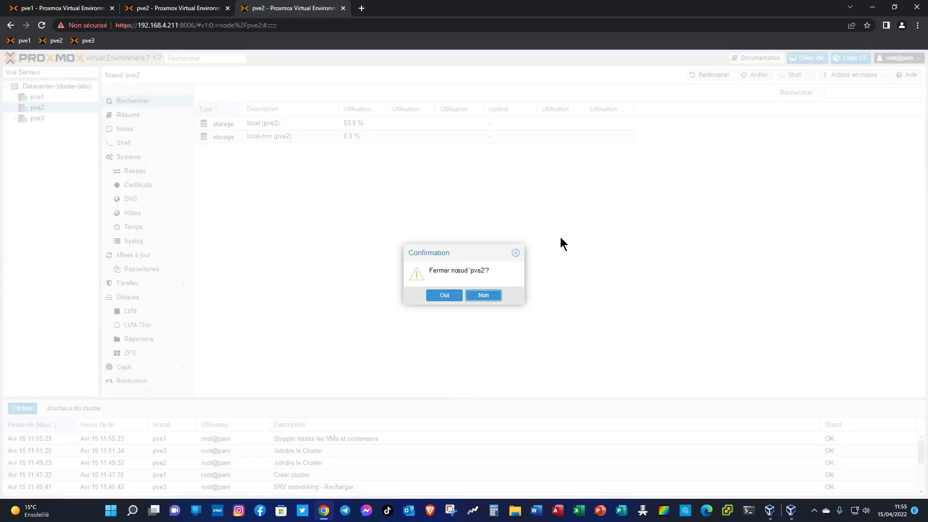
pyautogui.click(437, 295)
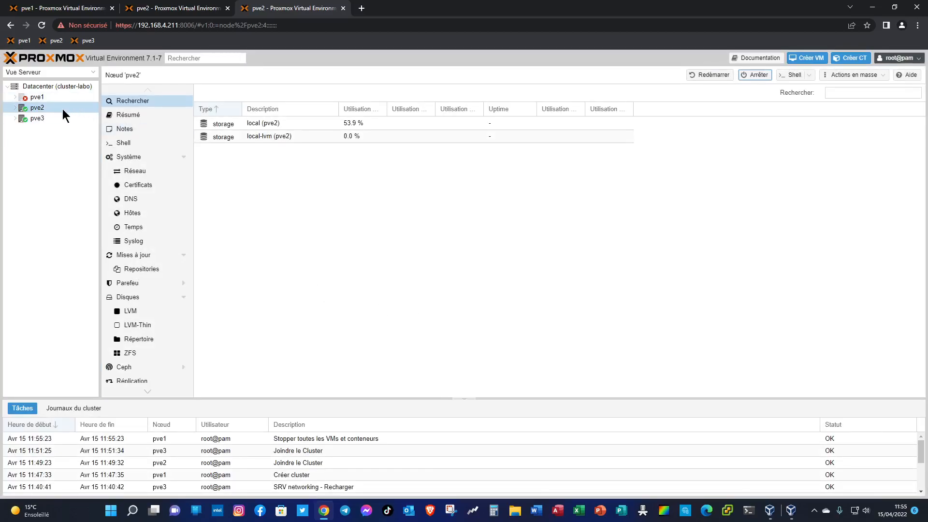
# - Open pve3's own web interface and shut down the pve3 node from there
pyautogui.click(87, 41)
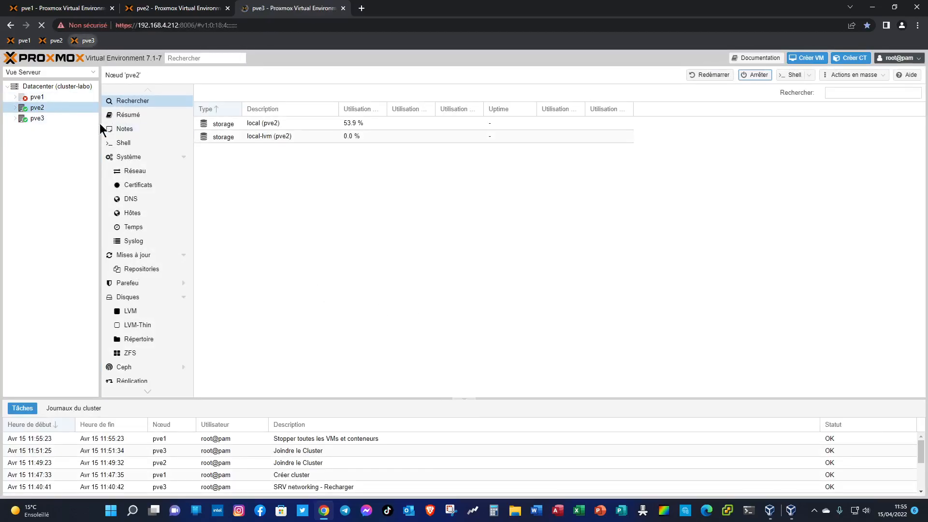
pyautogui.click(36, 118)
pyautogui.click(756, 75)
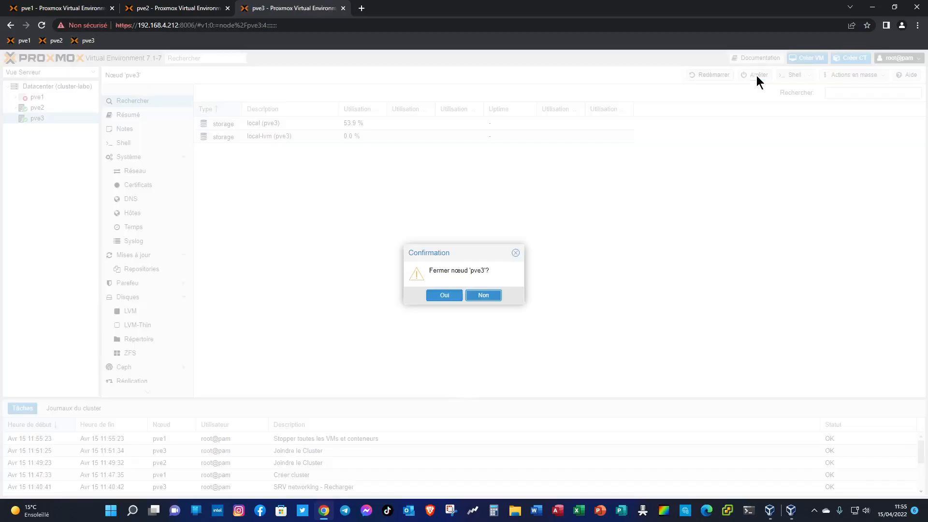
pyautogui.click(440, 296)
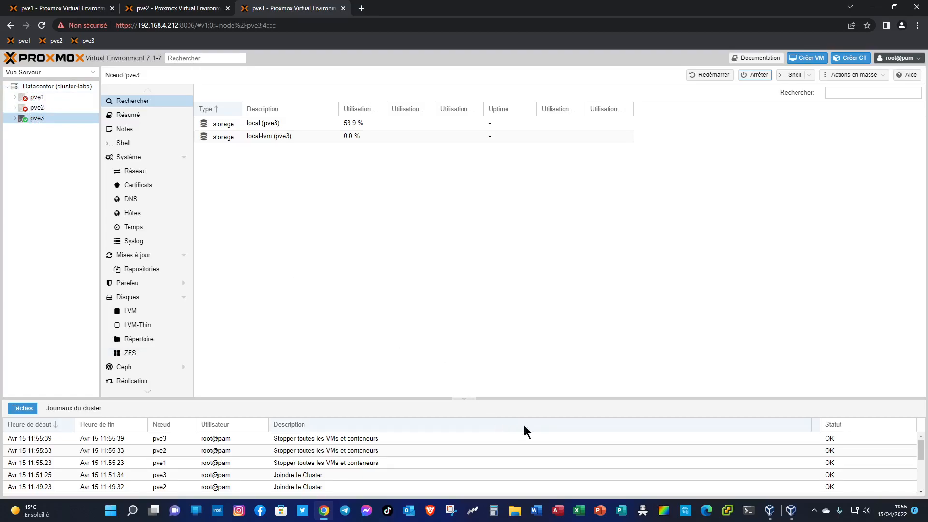
# - Switch to Oracle VM VirtualBox and open the storage settings of the pve1 machine
pyautogui.click(770, 510)
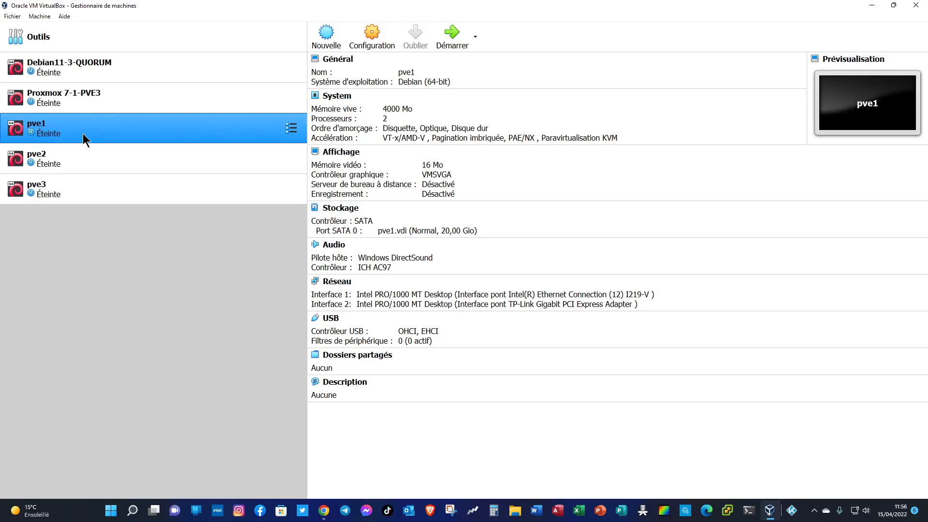
pyautogui.click(373, 43)
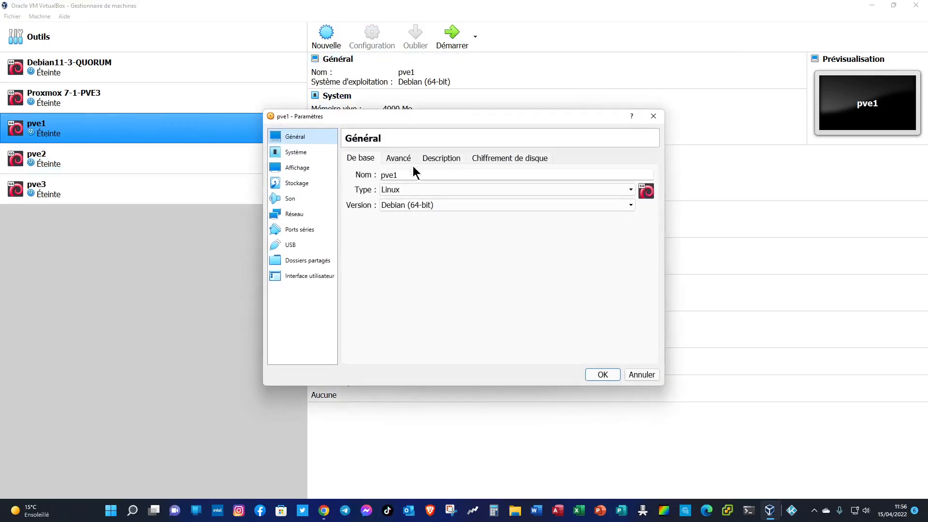
pyautogui.click(296, 183)
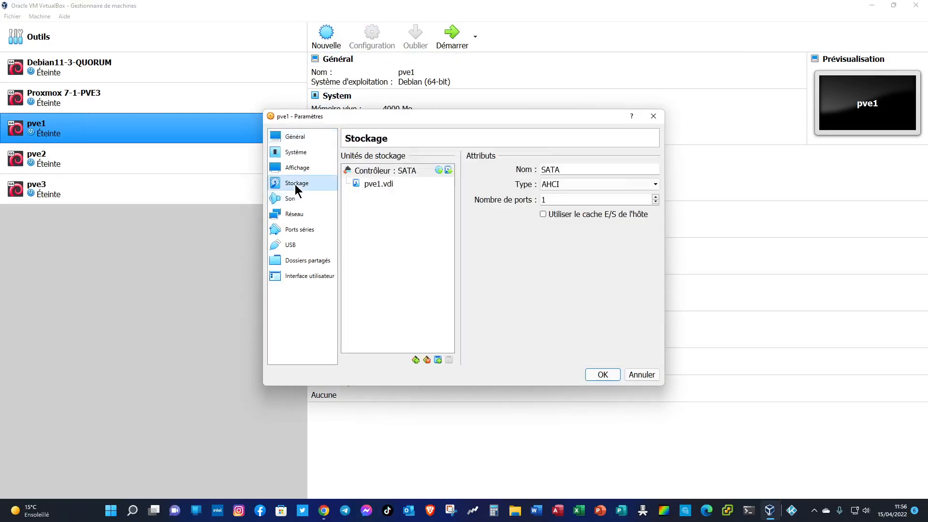
# - Create a dynamically allocated 20 Gio VDI disk named pve1_1.vdi through the hard disk selector for pve1.vdi
pyautogui.click(383, 186)
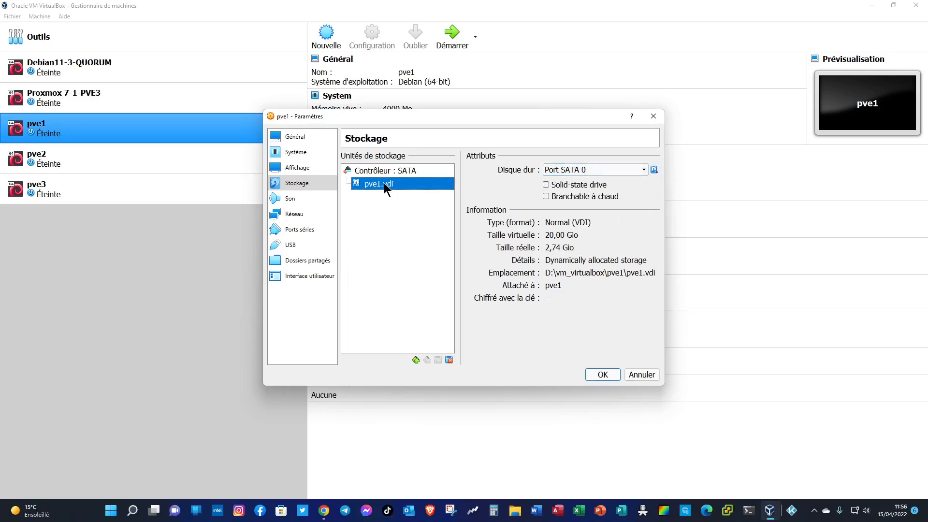
pyautogui.click(654, 171)
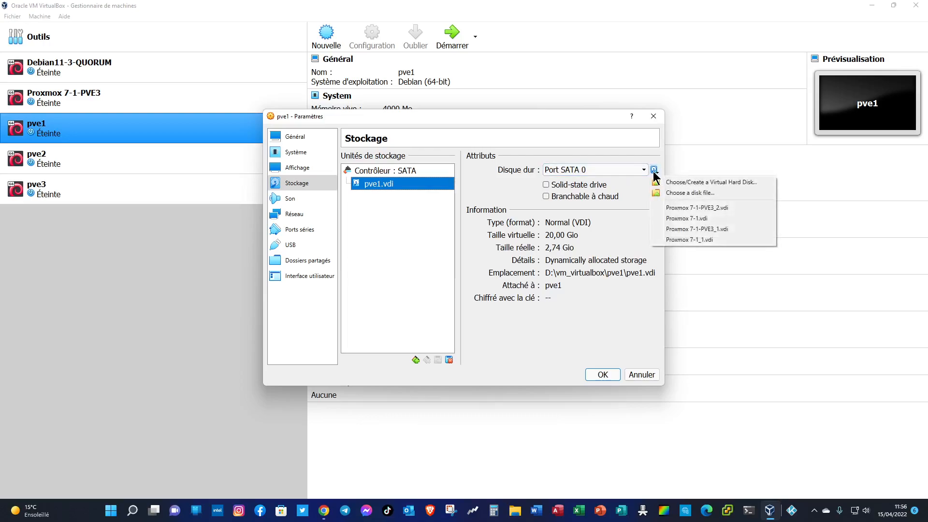
pyautogui.click(692, 183)
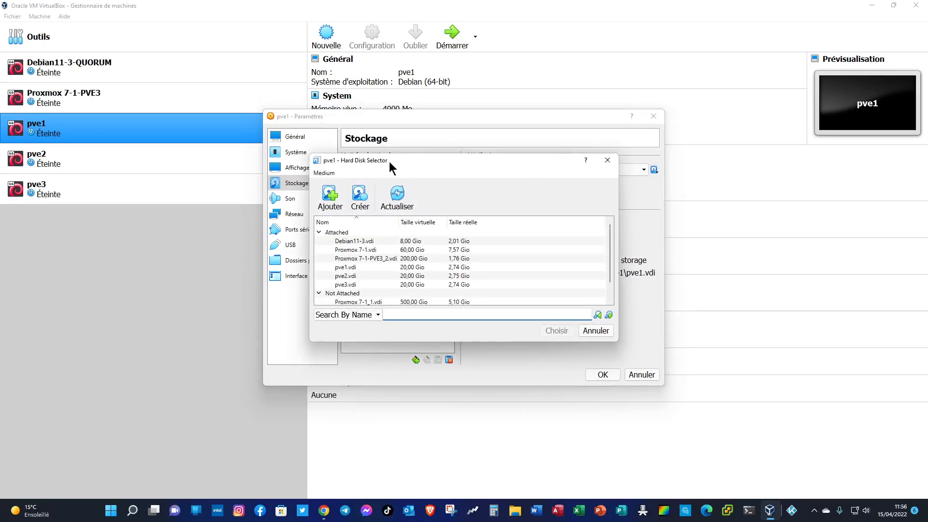
pyautogui.moveTo(389, 161); pyautogui.dragTo(352, 127)
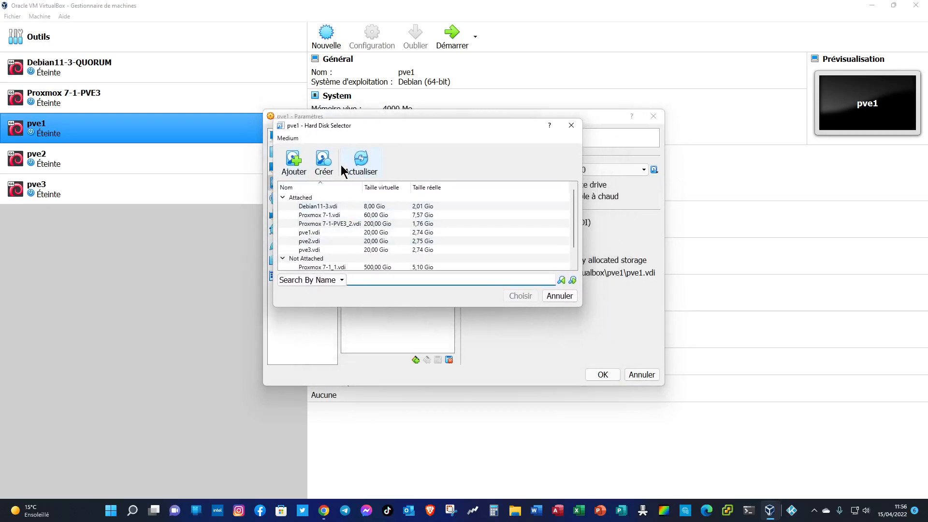
pyautogui.click(324, 162)
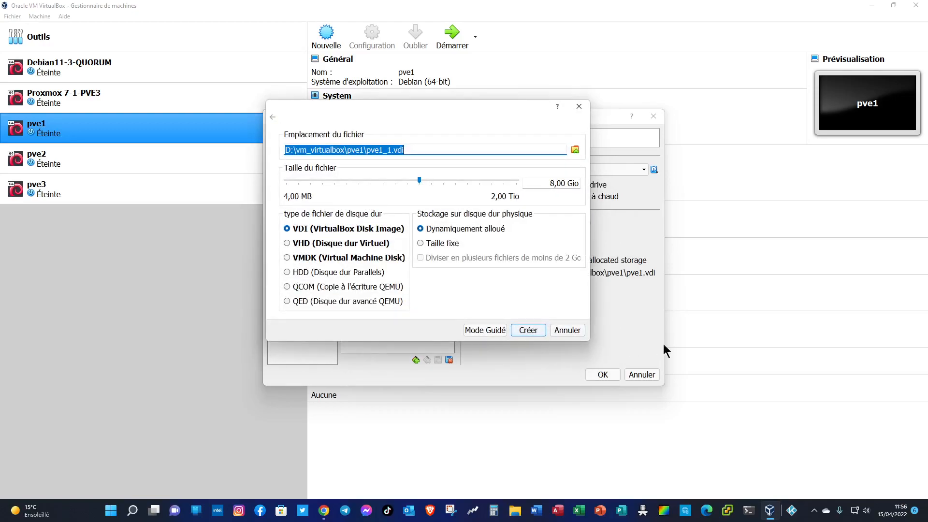
pyautogui.click(551, 187)
pyautogui.write('20')
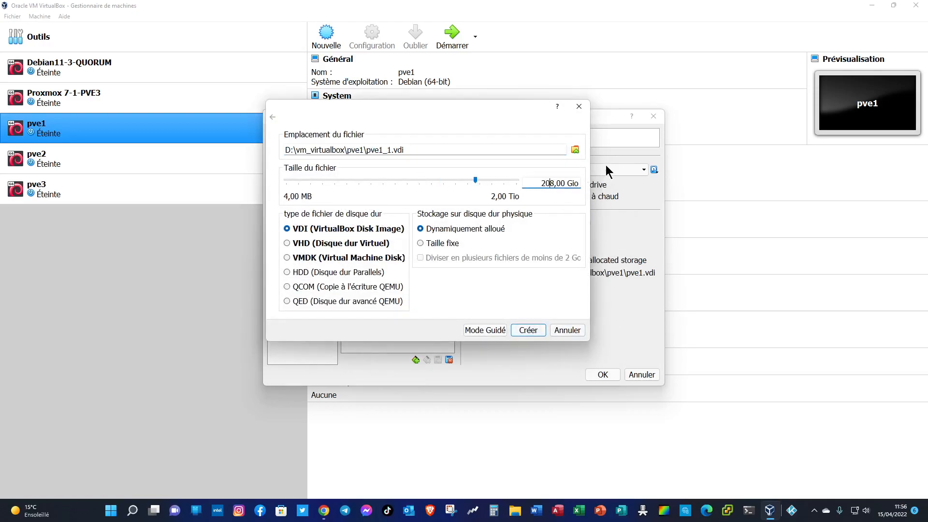
pyautogui.press('Delete')
pyautogui.click(533, 332)
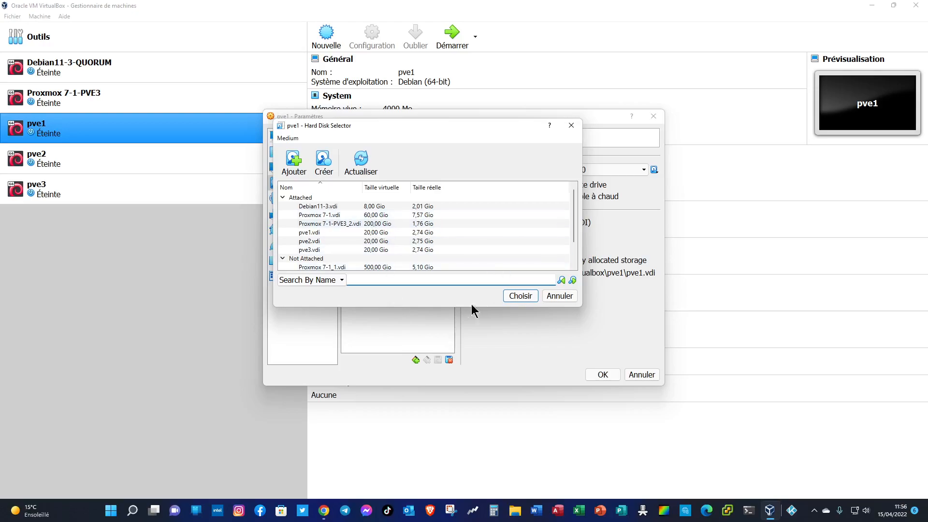
# - Enlarge the disk selector and choose pve1.vdi as the hard disk on SATA port 0
pyautogui.moveTo(465, 307); pyautogui.dragTo(467, 374)
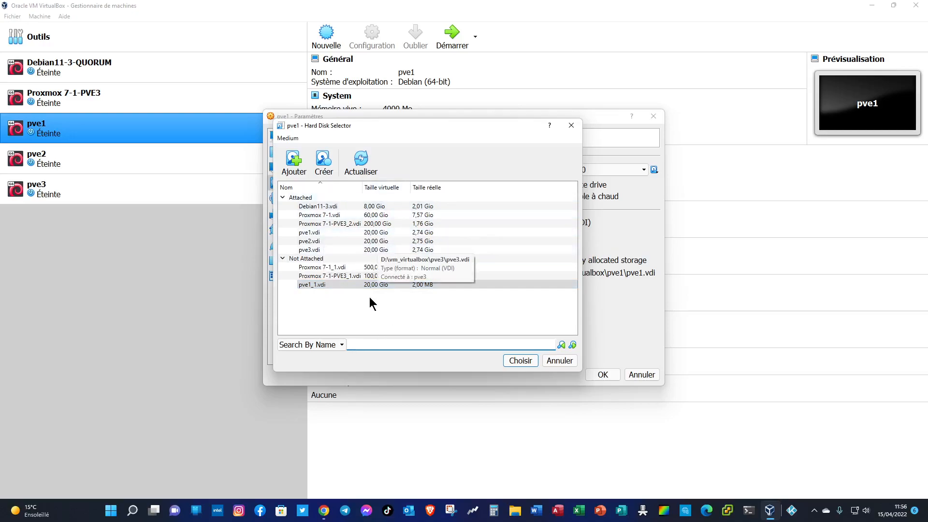
pyautogui.click(319, 233)
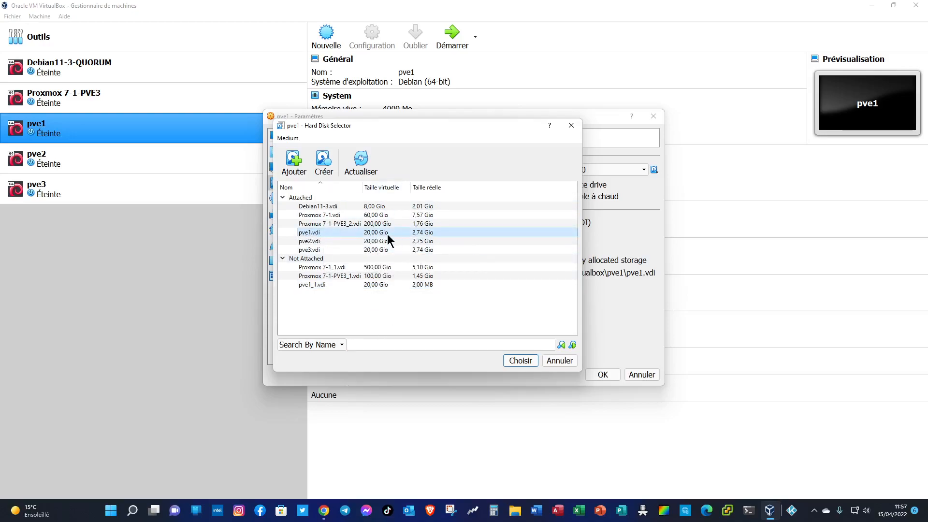
pyautogui.click(521, 360)
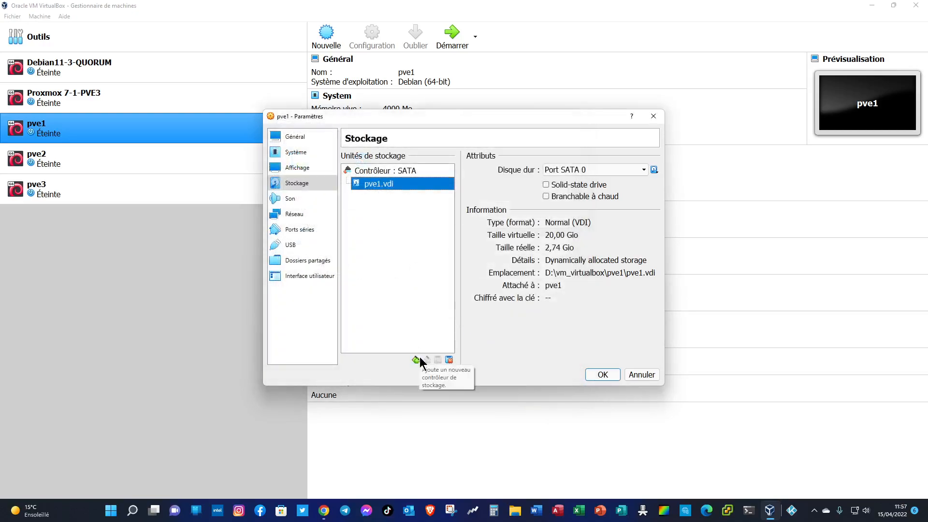
# - Attach pve1_1.vdi to pve1's SATA controller as a second disk, save the settings and start the machine
pyautogui.click(405, 171)
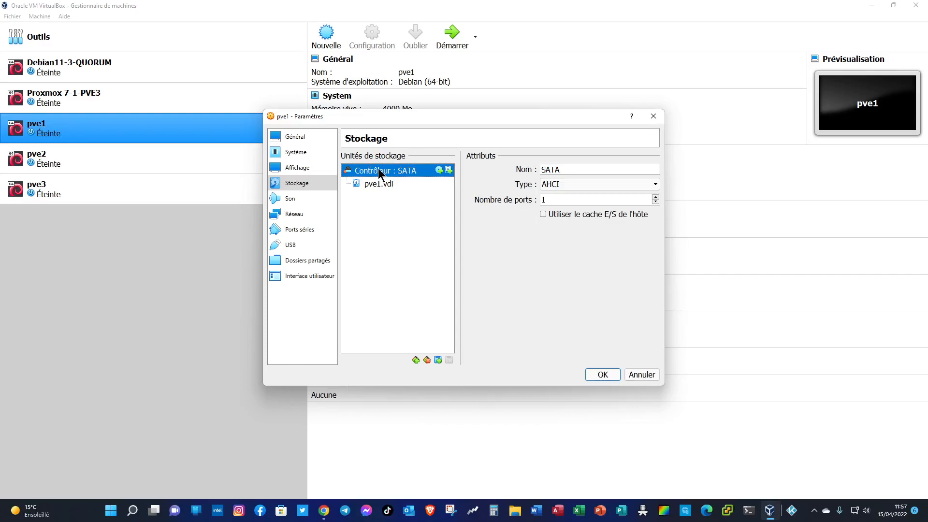
pyautogui.click(448, 169)
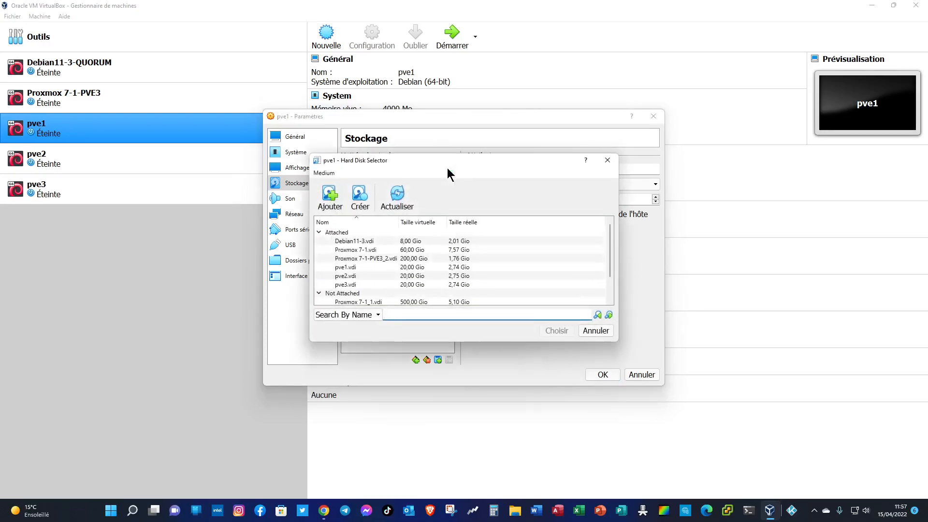
pyautogui.scroll(-1, 410, 265)
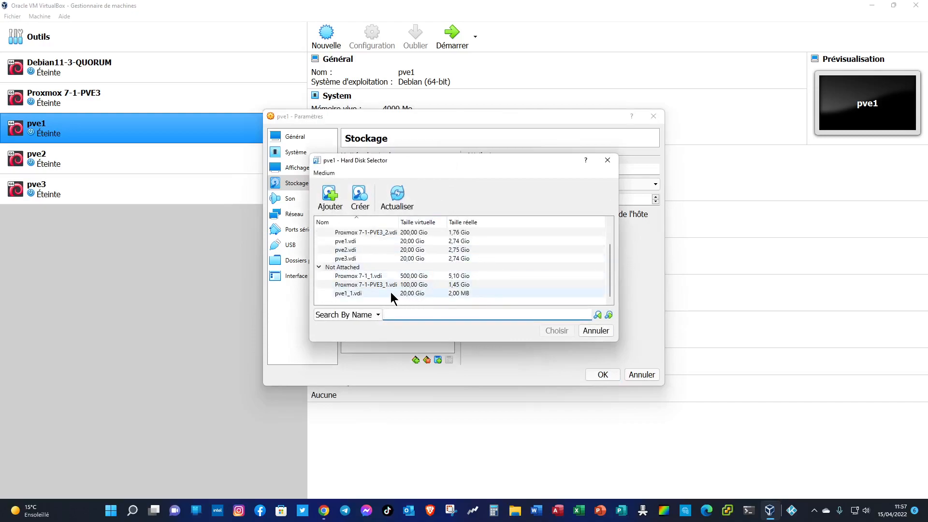
pyautogui.click(360, 293)
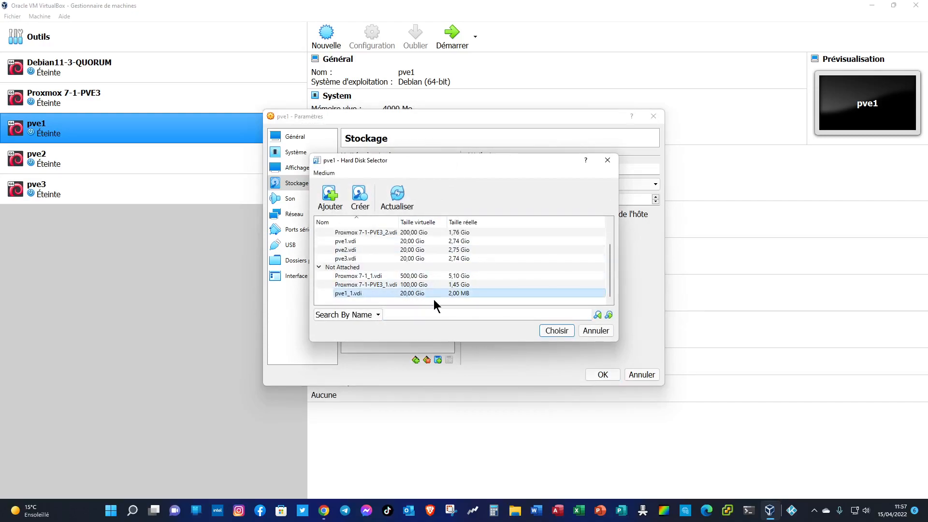
pyautogui.click(552, 329)
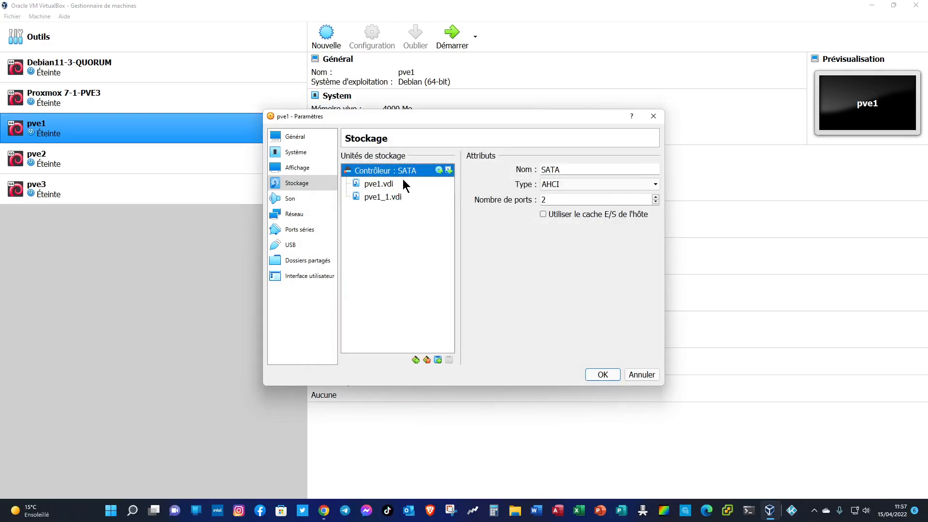
pyautogui.click(603, 375)
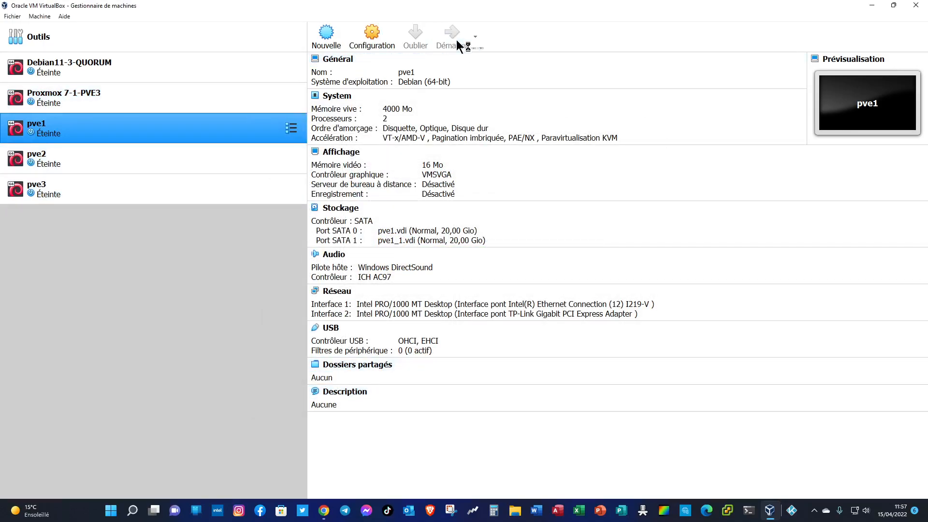
# - Open the storage settings of the pve2 machine and select its pve2.vdi disk
pyautogui.click(68, 164)
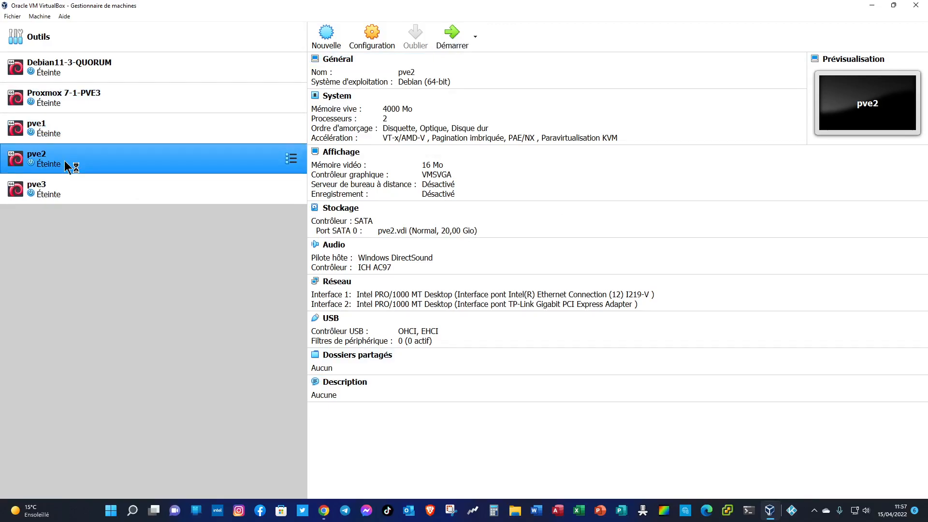
pyautogui.click(379, 43)
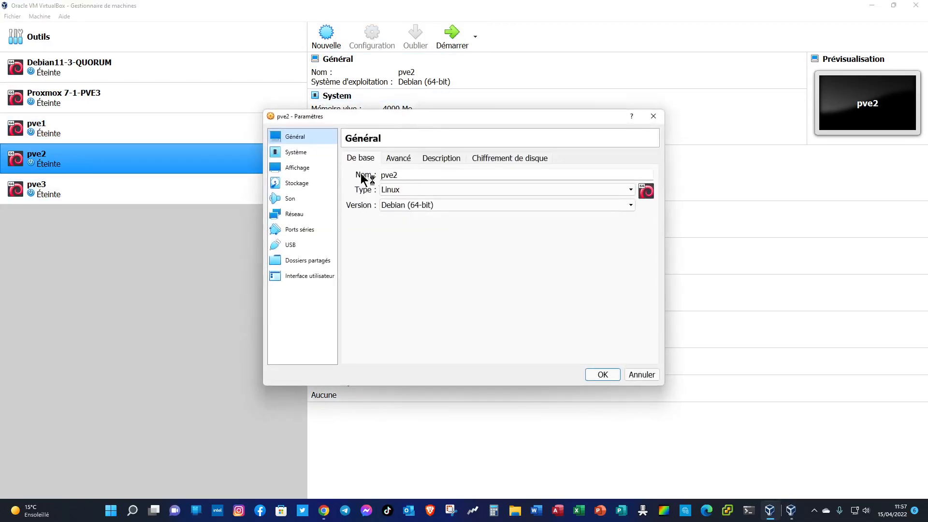
pyautogui.click(296, 183)
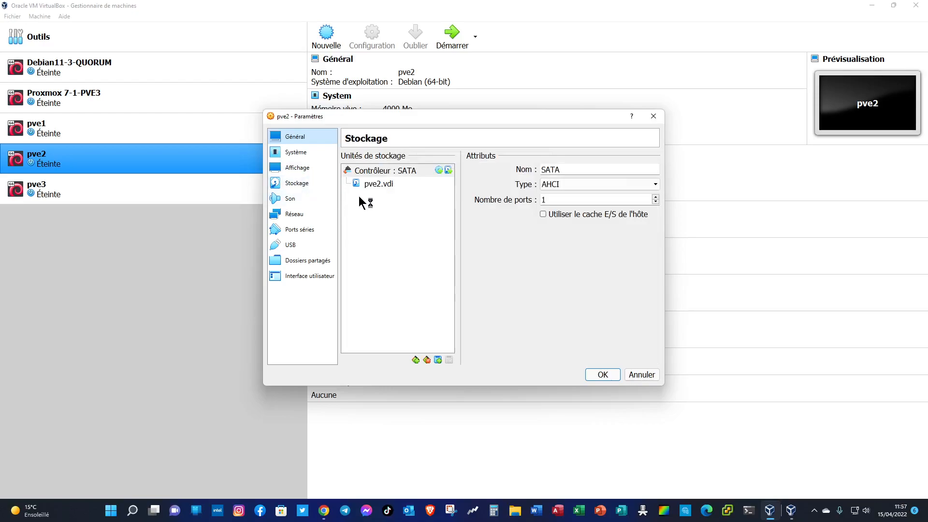
pyautogui.click(387, 184)
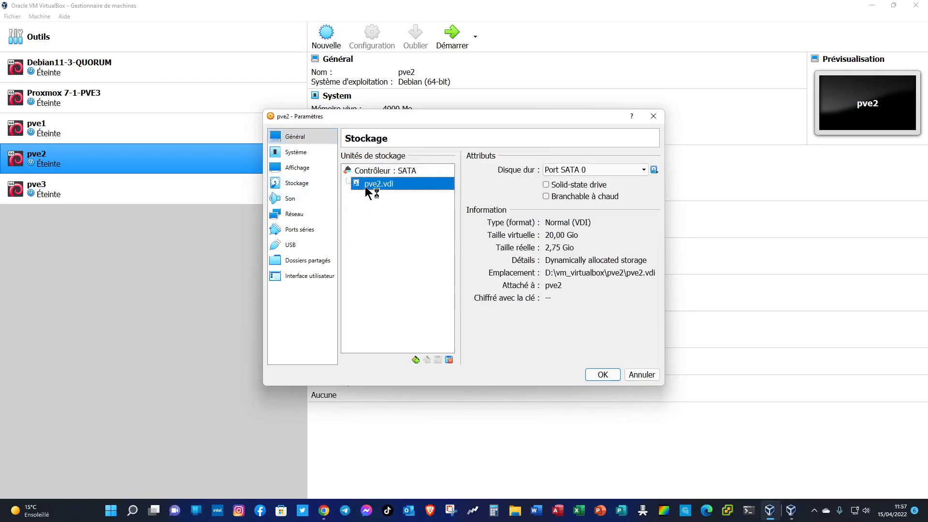
# - Create a dynamically allocated 20 Gio VDI disk named pve2_1.vdi through the hard disk selector, choosing pve2.vdi for SATA port 0
pyautogui.click(655, 170)
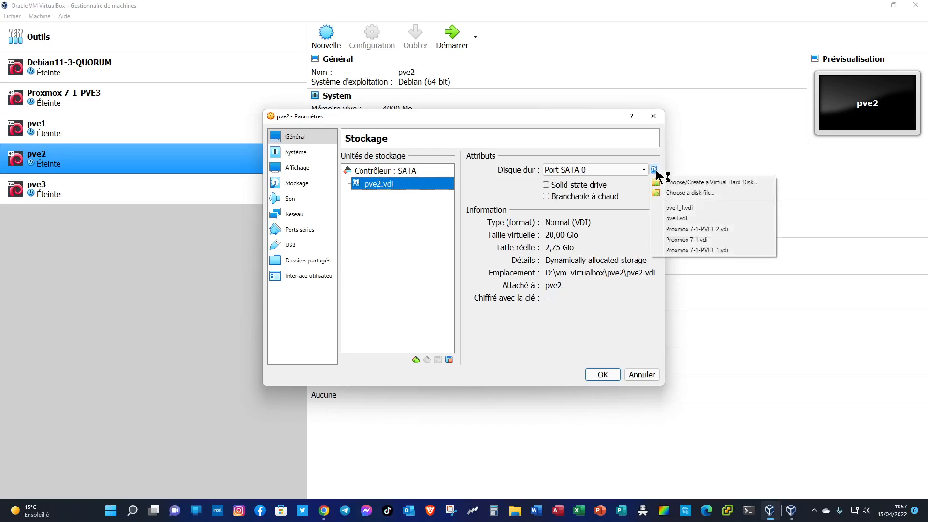
pyautogui.click(675, 182)
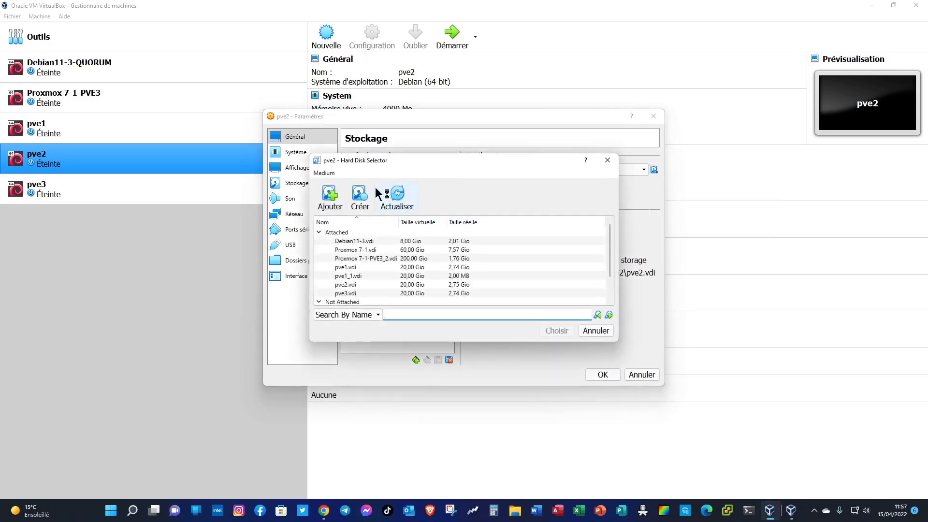
pyautogui.click(361, 195)
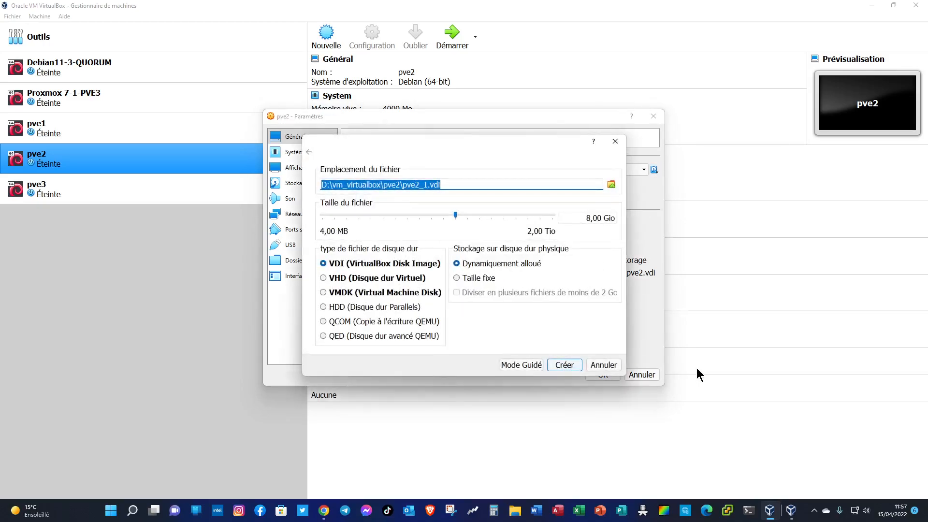
pyautogui.click(591, 219)
pyautogui.press('Delete')
pyautogui.write('20')
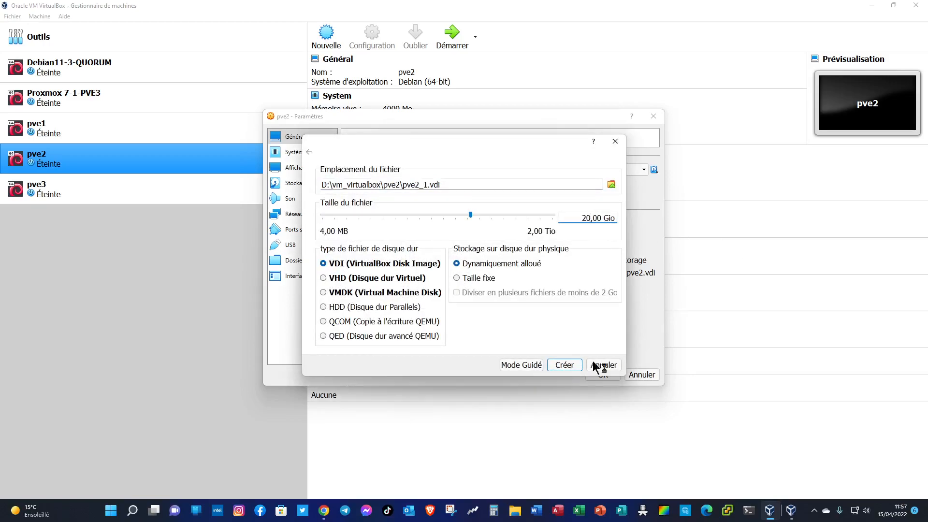
pyautogui.click(564, 366)
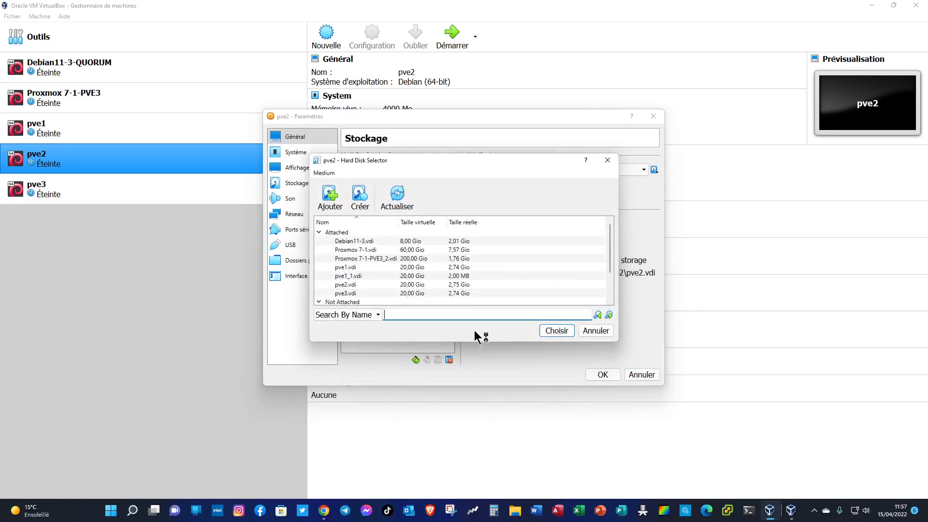
pyautogui.click(349, 286)
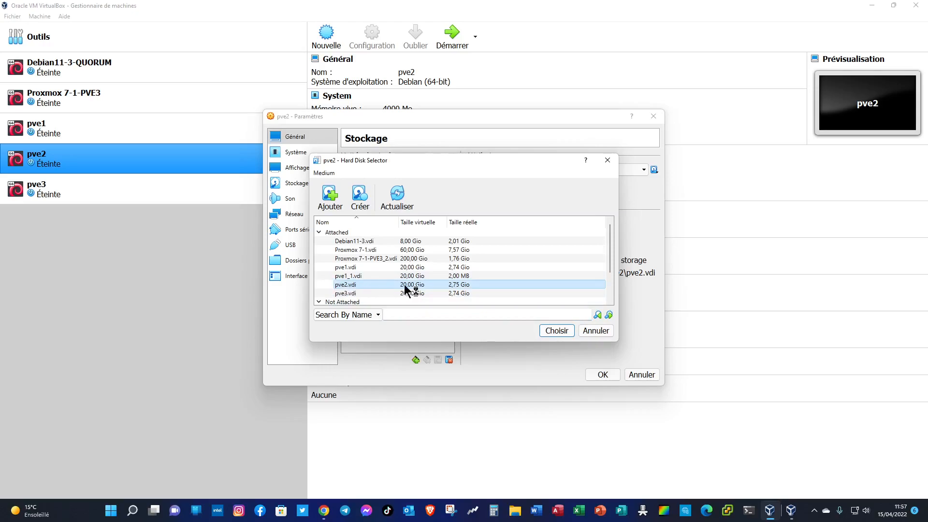
pyautogui.click(562, 332)
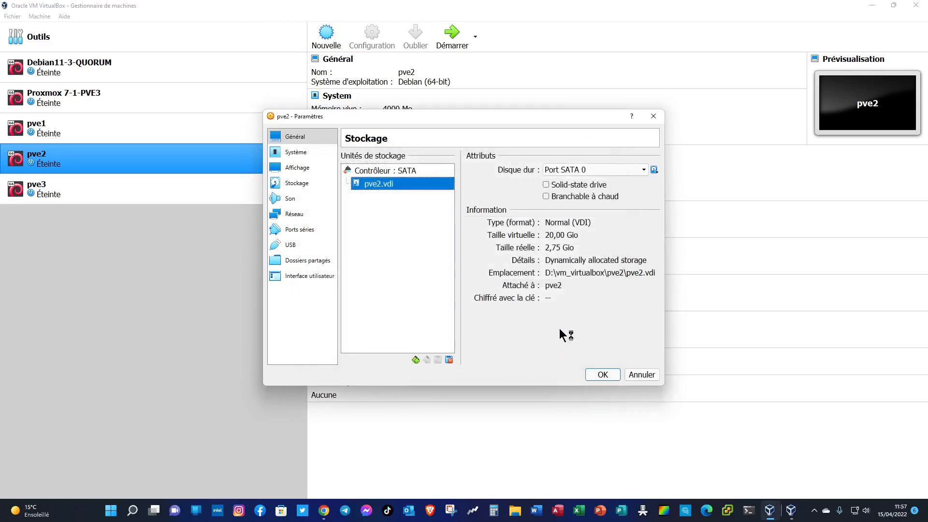
# - Attach pve2_1.vdi to pve2's SATA controller as a second disk and start the machine with the saved settings
pyautogui.click(398, 172)
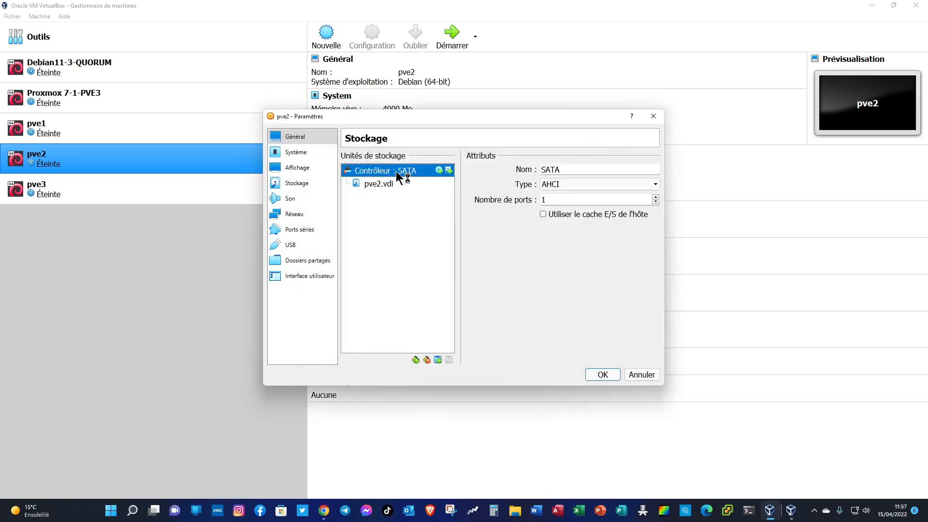
pyautogui.click(448, 171)
pyautogui.scroll(-2, 401, 261)
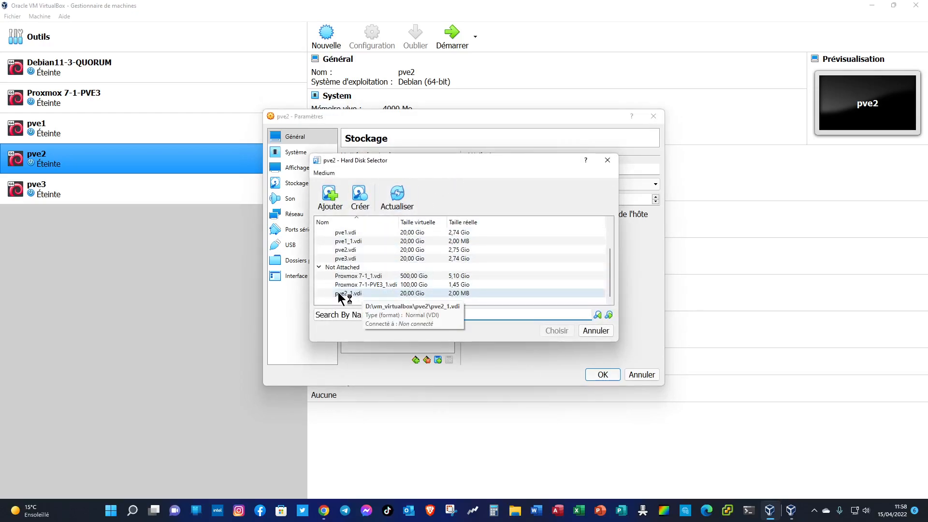
pyautogui.click(356, 295)
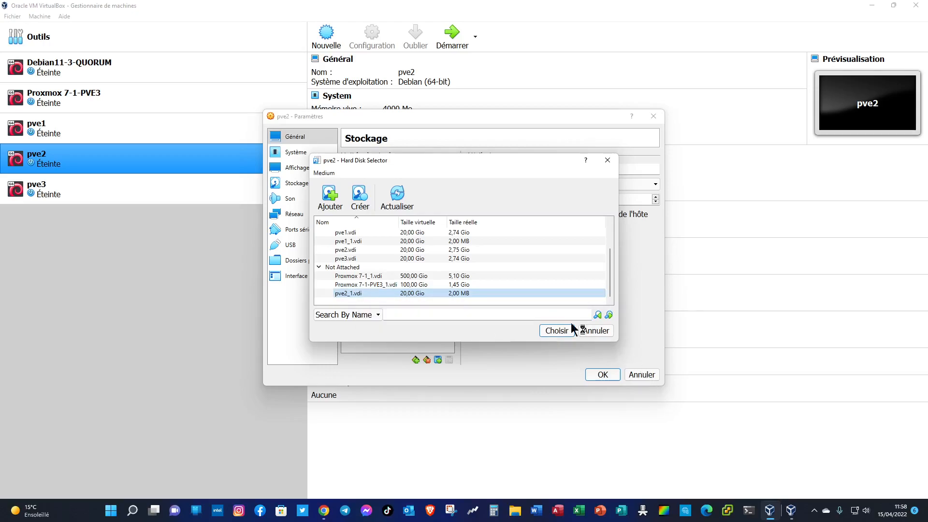
pyautogui.click(555, 331)
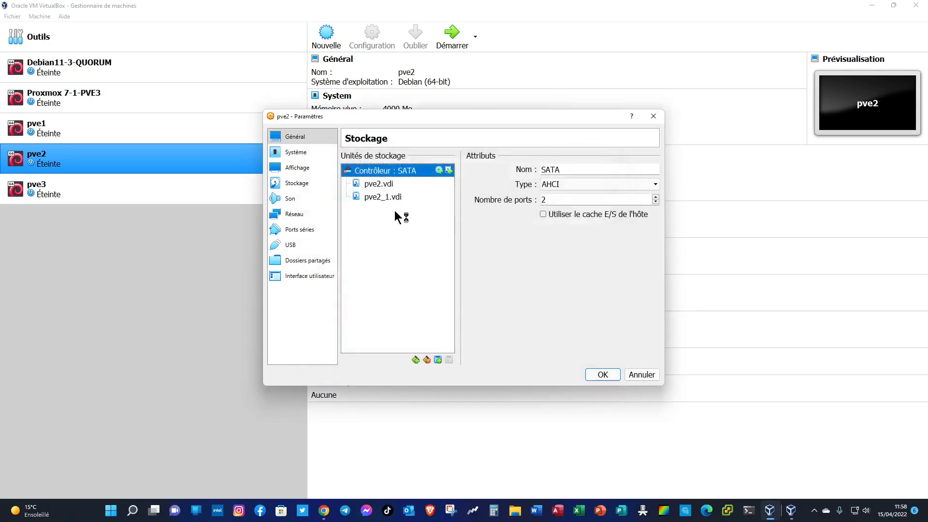
pyautogui.click(603, 375)
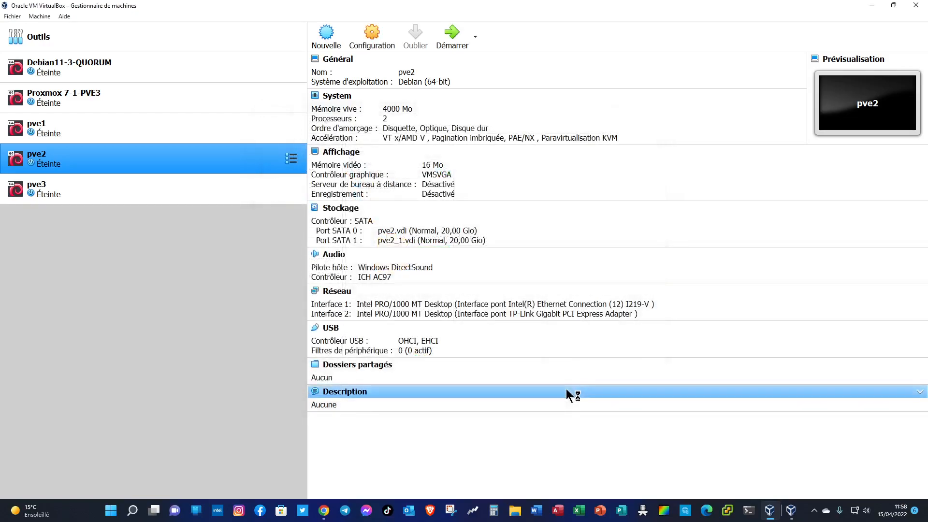
pyautogui.click(452, 35)
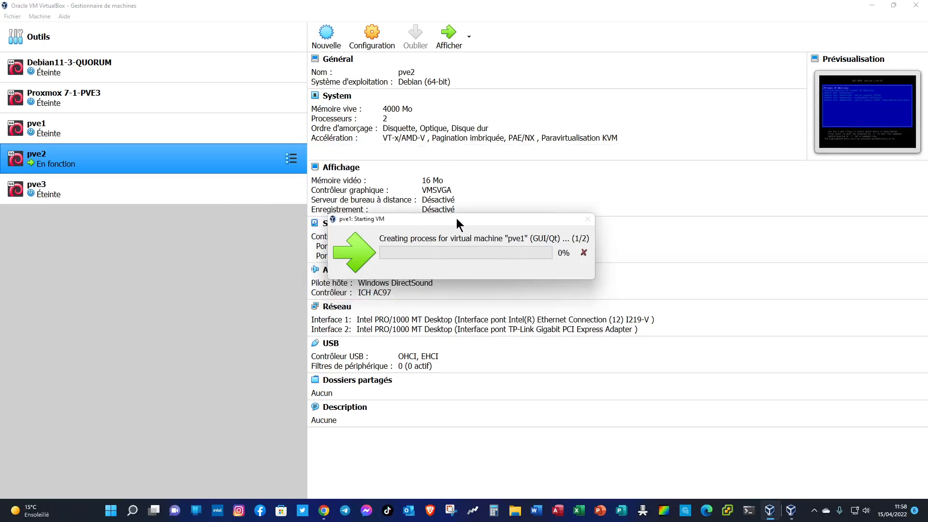
pyautogui.moveTo(456, 219); pyautogui.dragTo(454, 211)
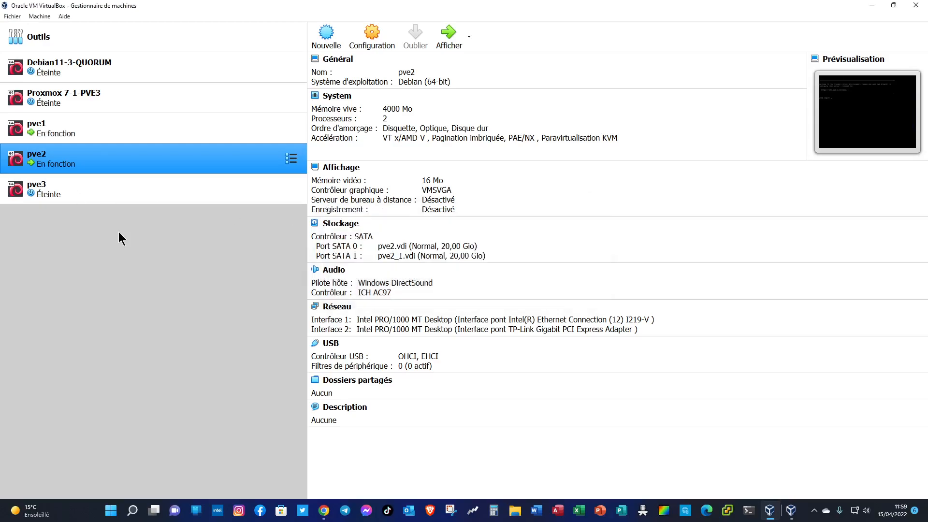
# - Open the storage settings of the pve3 machine and select its pve3.vdi disk
pyautogui.click(81, 190)
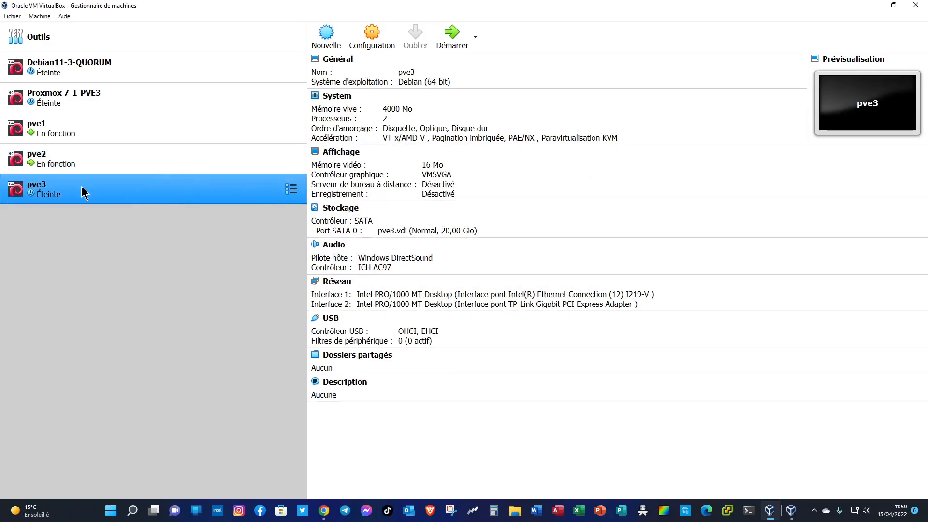
pyautogui.click(380, 35)
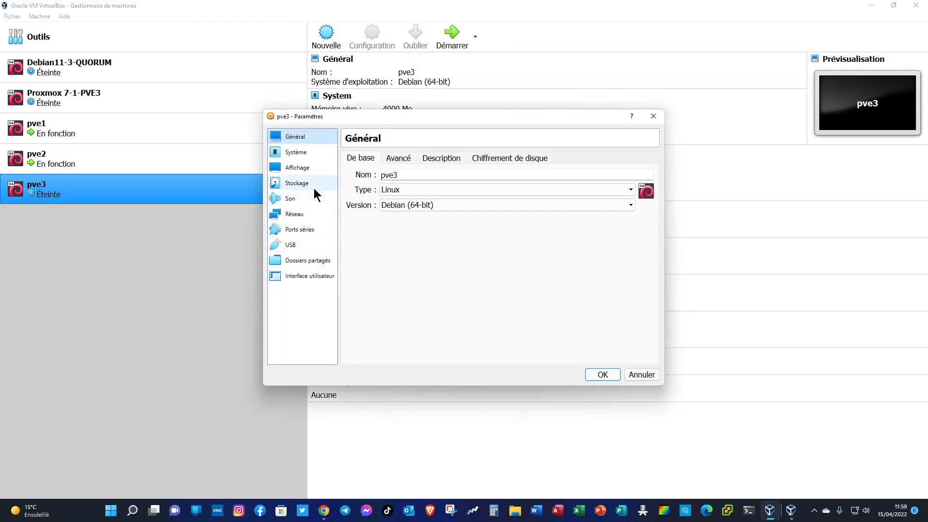
pyautogui.click(310, 186)
pyautogui.click(410, 183)
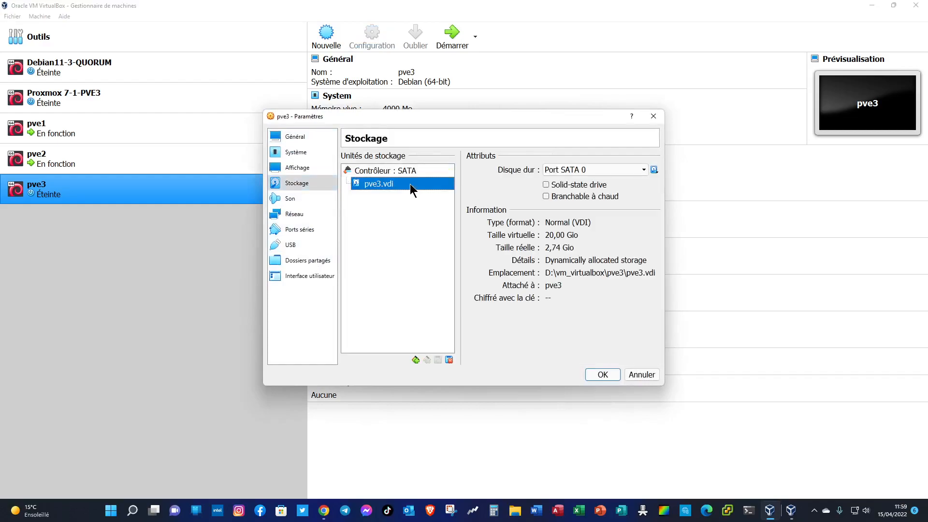
# - Begin creating a new virtual hard disk for pve3 through the hard disk selector for pve3.vdi
pyautogui.click(654, 170)
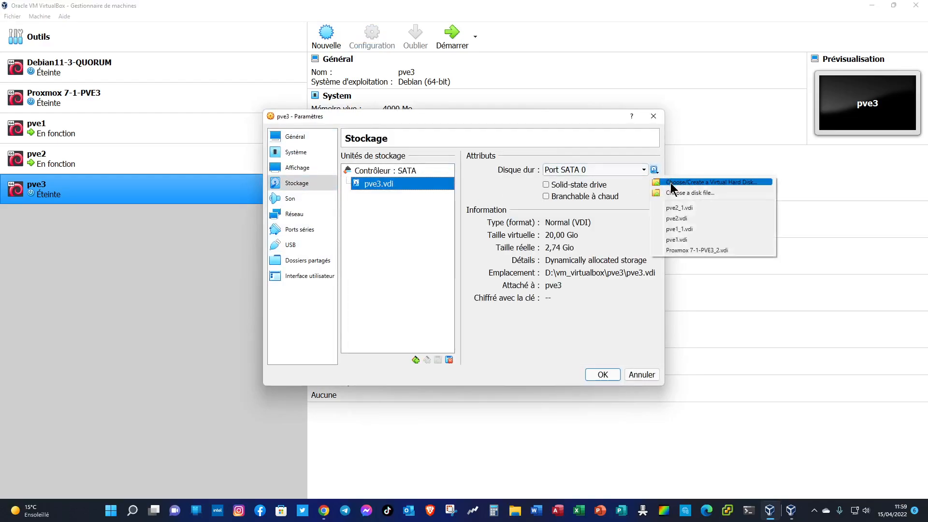
pyautogui.click(672, 182)
pyautogui.click(369, 197)
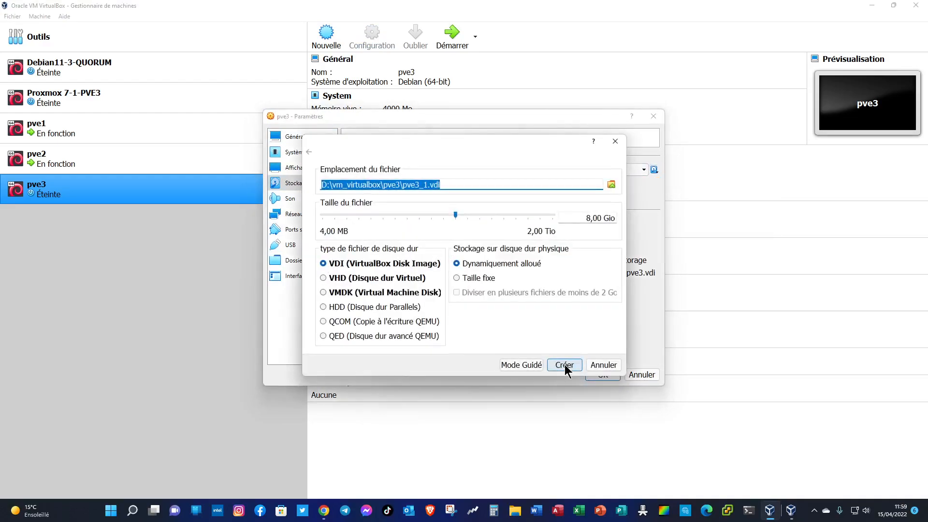